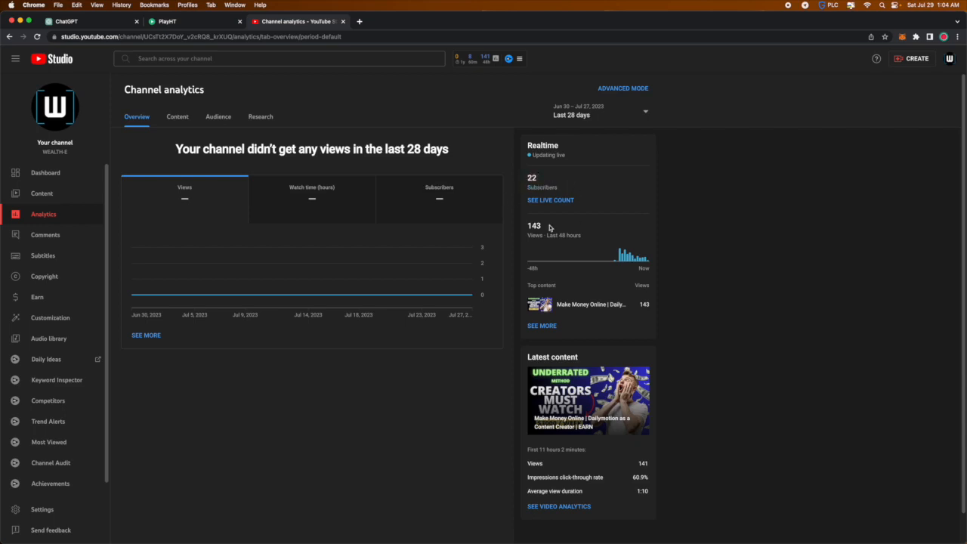
Review the realtime views over the last 48 hours and the top content in the channel analytics.
{"action": "left_click_drag", "start_coordinate": [531, 226], "coordinate": [568, 236]}
{"action": "left_click", "coordinate": [639, 228]}
{"action": "double_click", "coordinate": [644, 304]}
{"action": "left_click", "coordinate": [253, 84]}
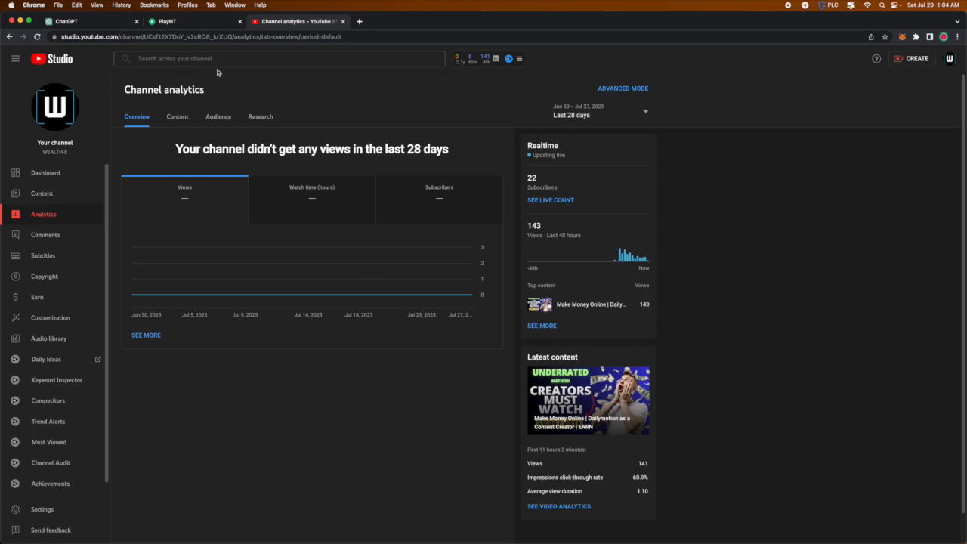
Switch to ChatGPT and read through the generated video script from Part 1 onward.
{"action": "left_click", "coordinate": [86, 23]}
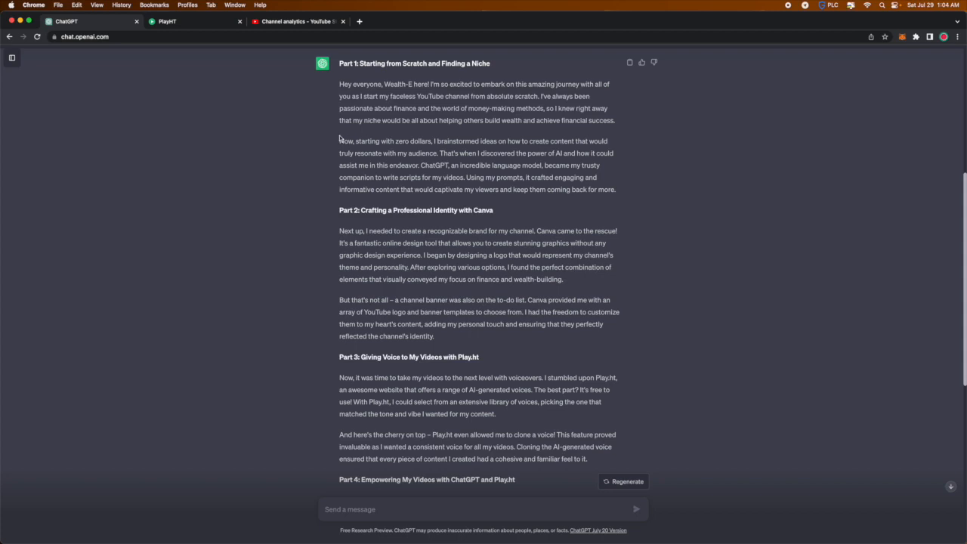
{"action": "left_click_drag", "start_coordinate": [338, 86], "coordinate": [565, 473]}
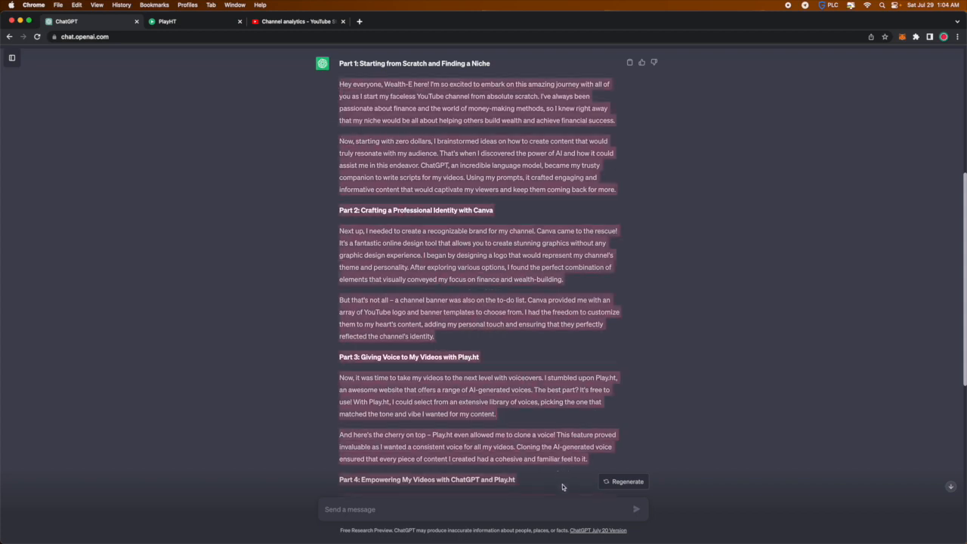
{"action": "left_click", "coordinate": [277, 224]}
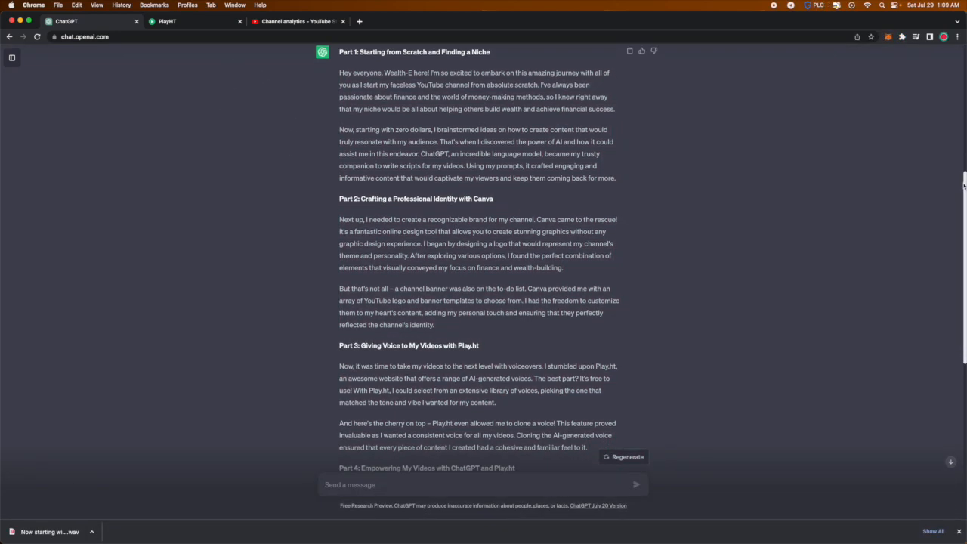
{"action": "left_click_drag", "start_coordinate": [964, 184], "coordinate": [944, 328]}
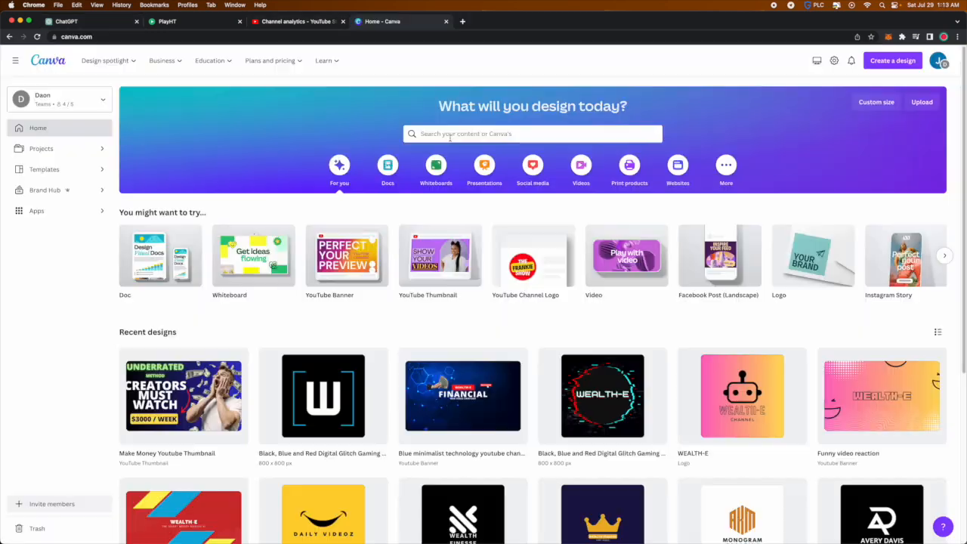
Search Canva for "youtube logo" and open the 800 × 800 px YouTube Channel Logo templates.
{"action": "left_click", "coordinate": [449, 135]}
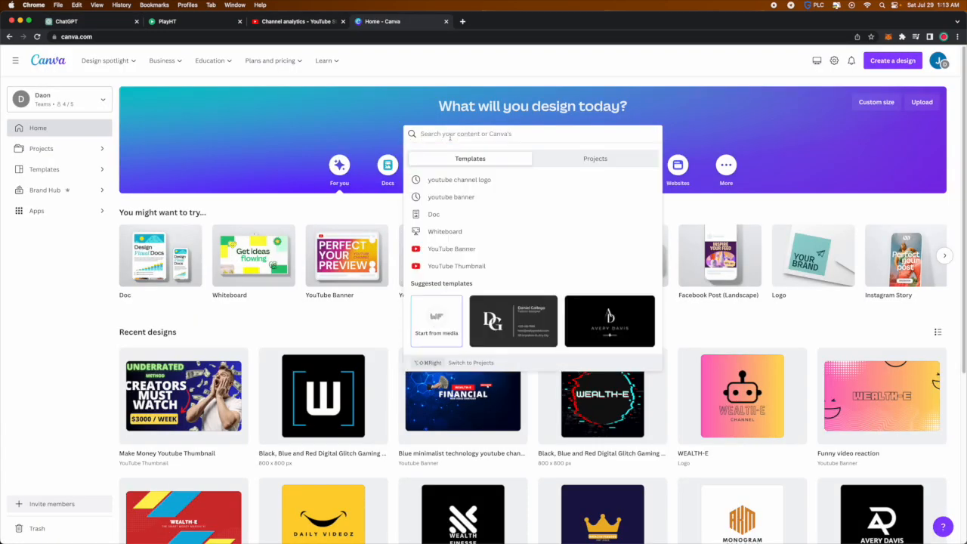
{"action": "type", "text": "youtube logo"}
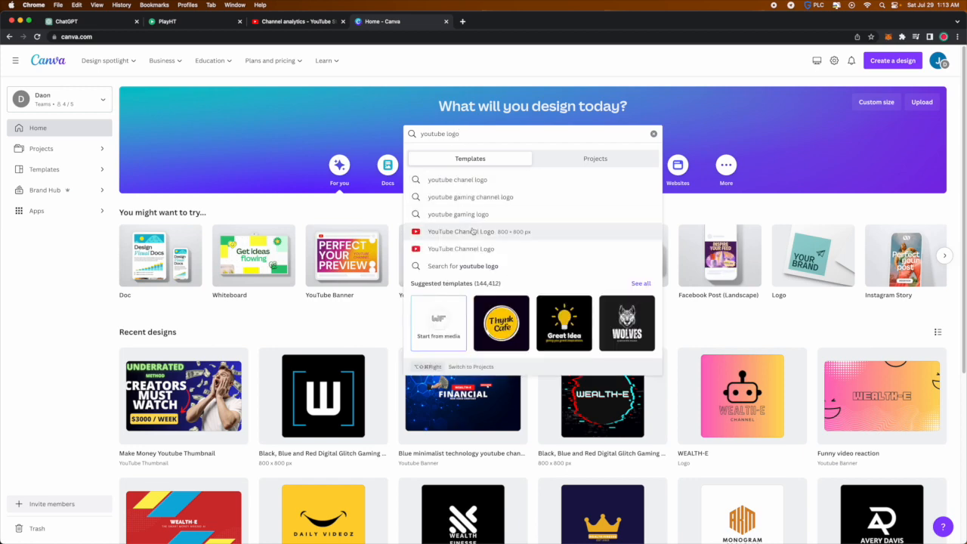
{"action": "left_click", "coordinate": [472, 231]}
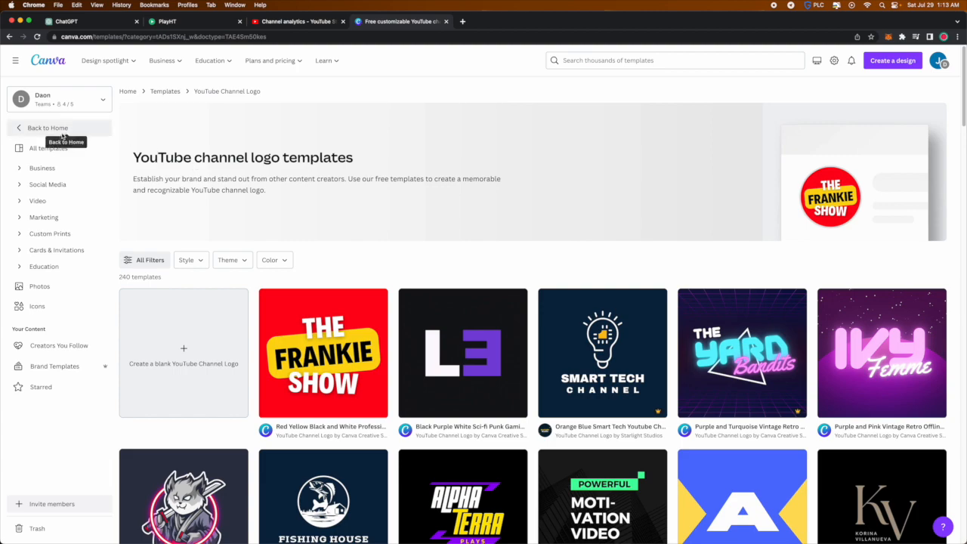
Browse the logo templates and start customizing the Black Modern and Simple Premium Ware YouTube Channel Logo.
{"action": "scroll", "coordinate": [533, 423], "scroll_direction": "down", "scroll_amount": 2}
{"action": "scroll", "coordinate": [533, 423], "scroll_direction": "down", "scroll_amount": 4}
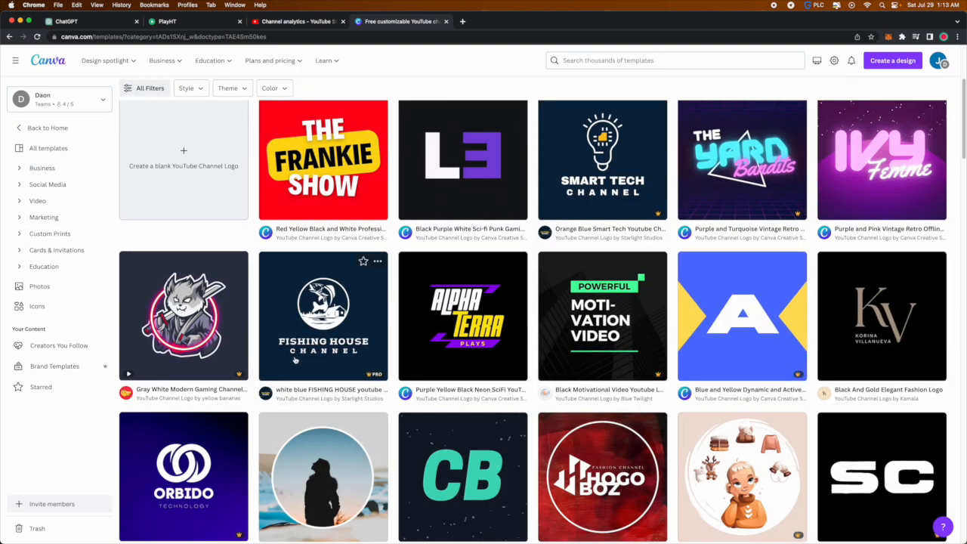
{"action": "scroll", "coordinate": [534, 322], "scroll_direction": "down", "scroll_amount": 8}
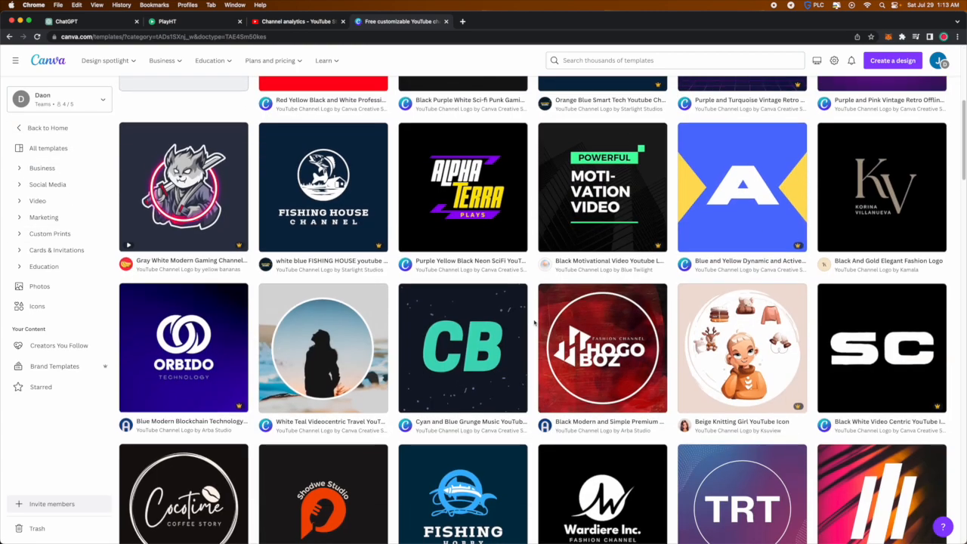
{"action": "scroll", "coordinate": [526, 315], "scroll_direction": "down", "scroll_amount": 4}
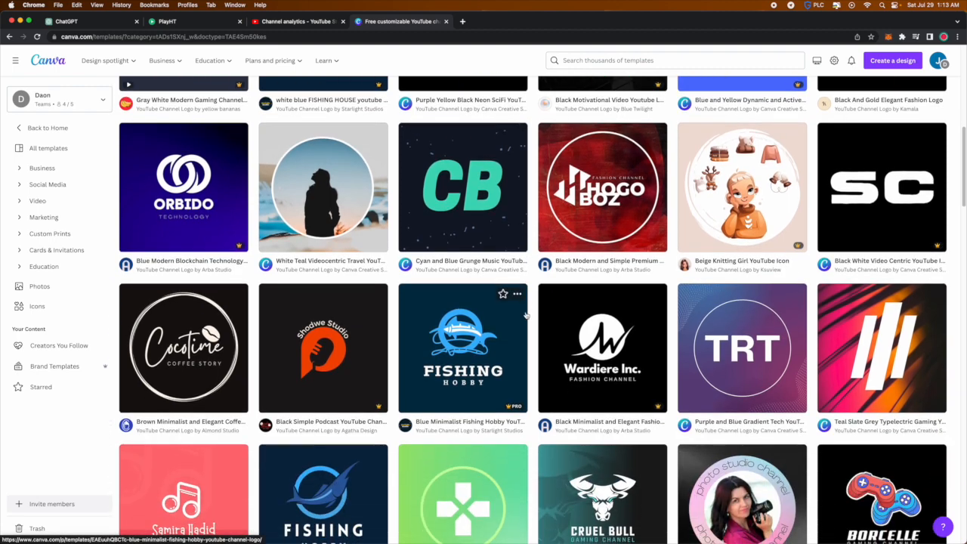
{"action": "scroll", "coordinate": [527, 316], "scroll_direction": "up", "scroll_amount": 4}
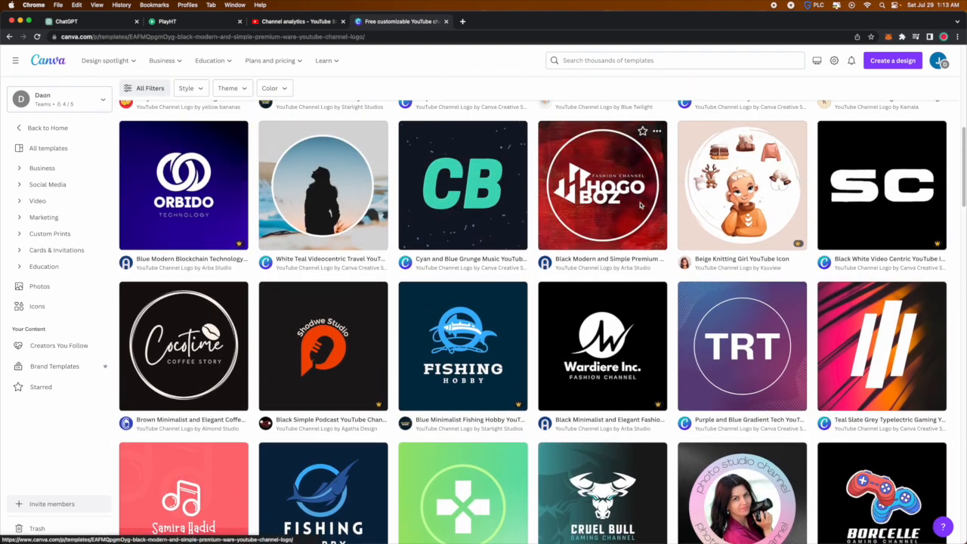
{"action": "left_click", "coordinate": [640, 205]}
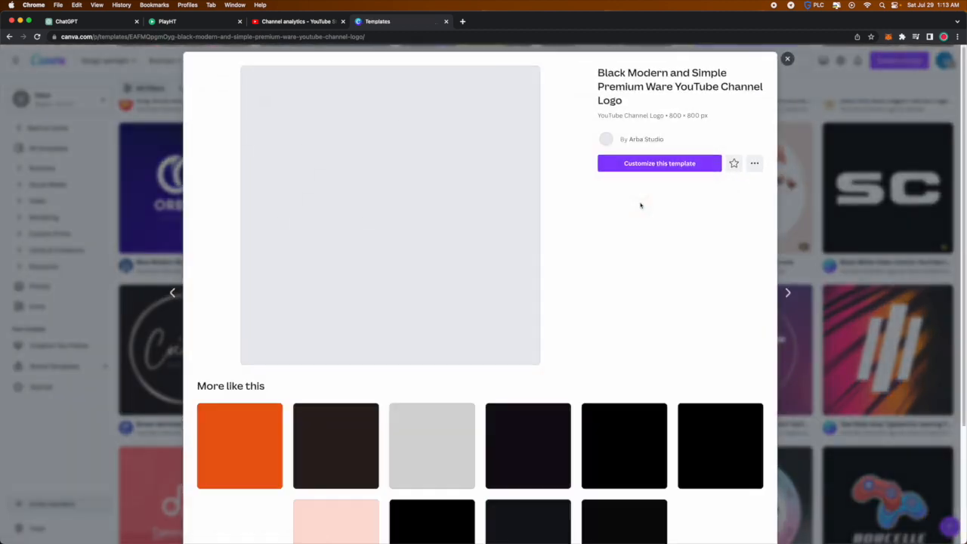
{"action": "left_click", "coordinate": [638, 168]}
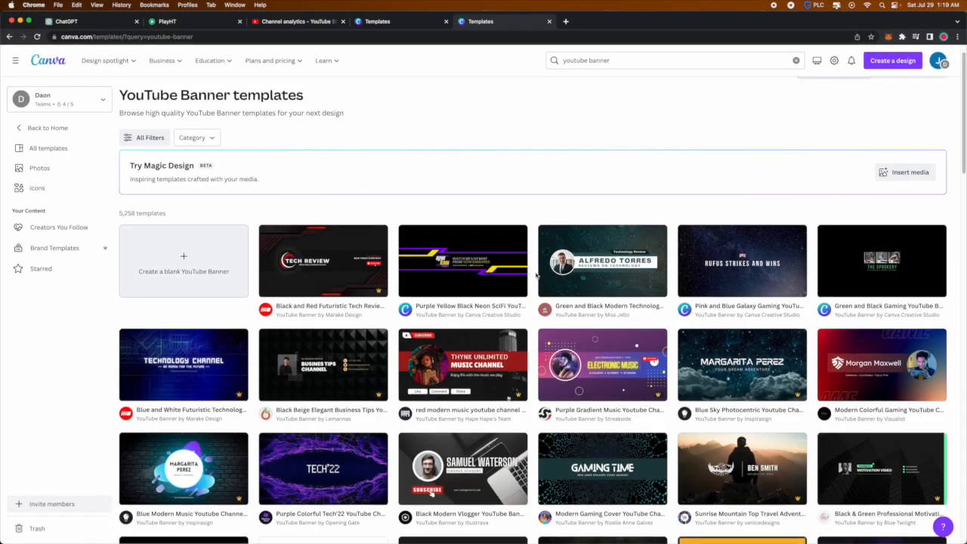
Start customizing the Blue and White Futuristic Technology Youtube Channel Art template from the YouTube banner templates.
{"action": "scroll", "coordinate": [536, 275], "scroll_direction": "down", "scroll_amount": 2}
{"action": "scroll", "coordinate": [536, 275], "scroll_direction": "down", "scroll_amount": 3}
{"action": "left_click", "coordinate": [204, 237]}
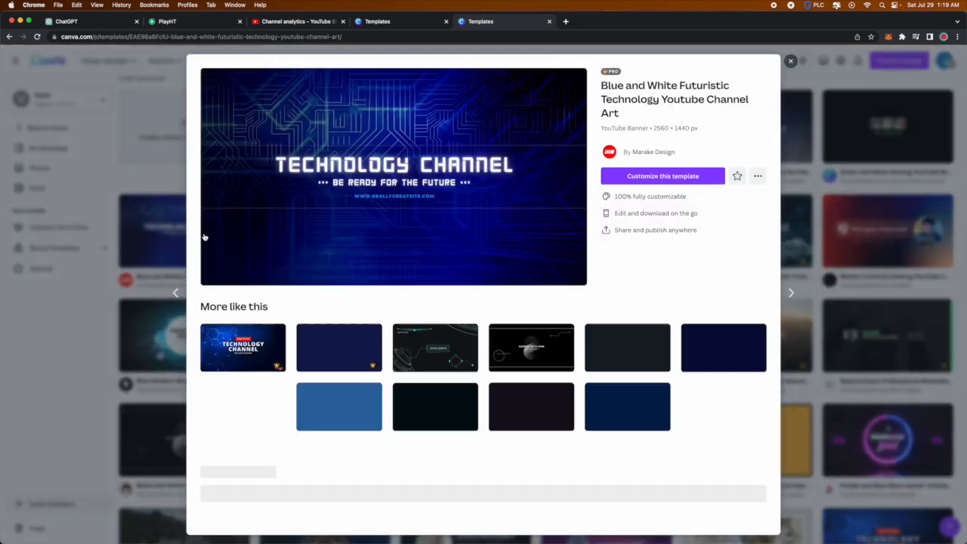
{"action": "left_click", "coordinate": [658, 178]}
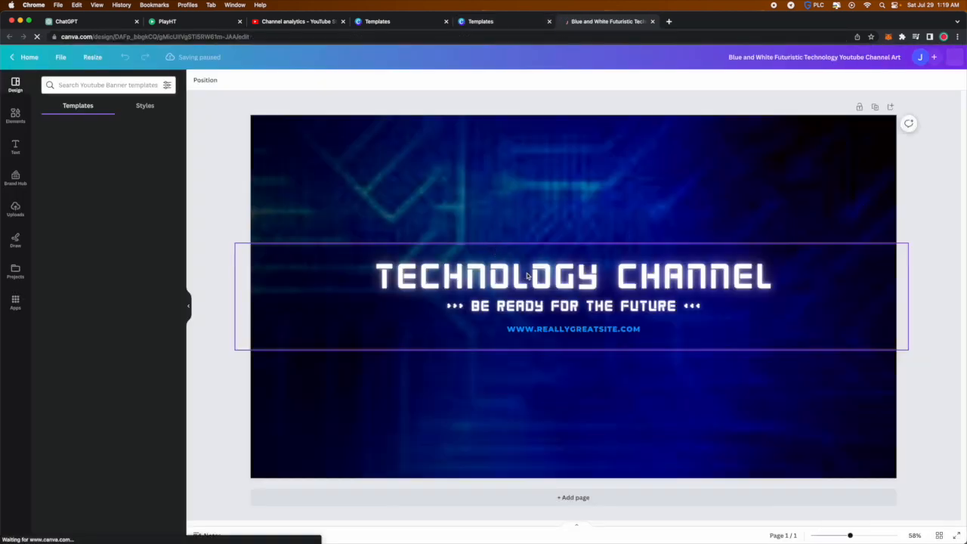
Replace the banner's "TECHNOLOGY CHANNEL" title with "WEALTH-E".
{"action": "left_click", "coordinate": [526, 273]}
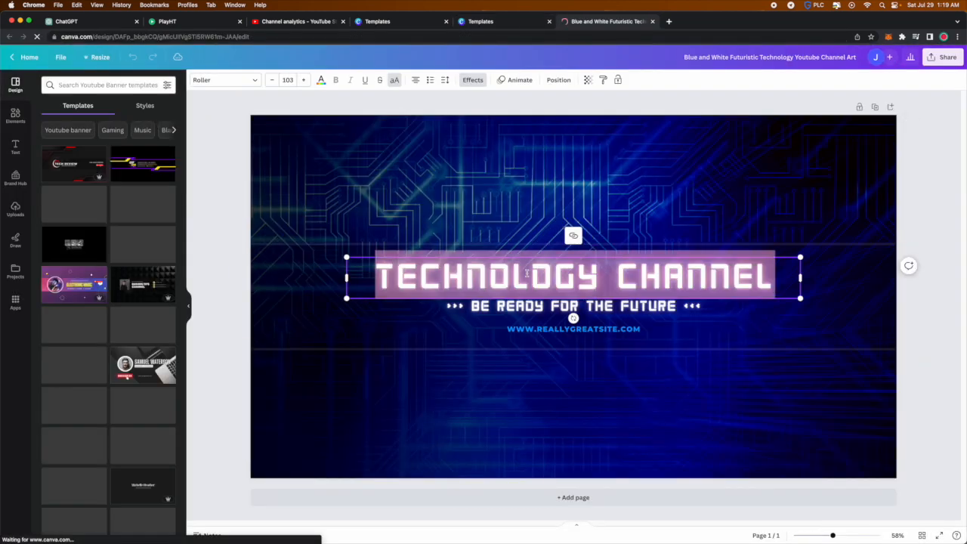
{"action": "type", "text": "WEAL"}
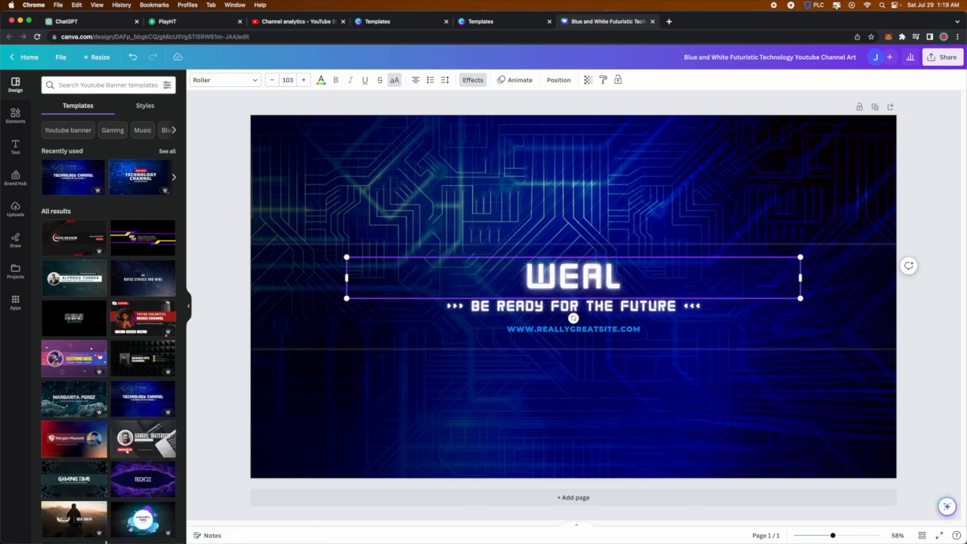
{"action": "type", "text": "TH-]"}
{"action": "key", "text": "BackSpace"}
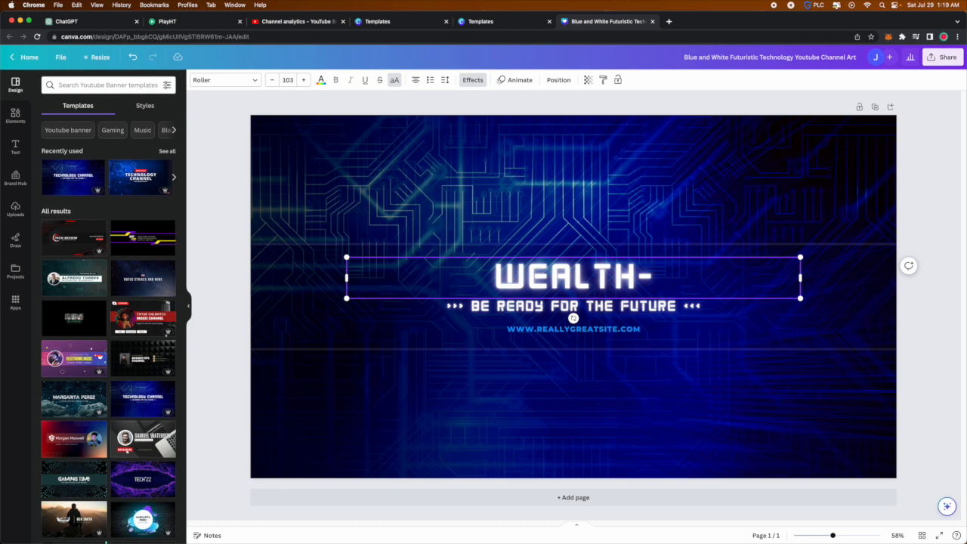
{"action": "type", "text": "E"}
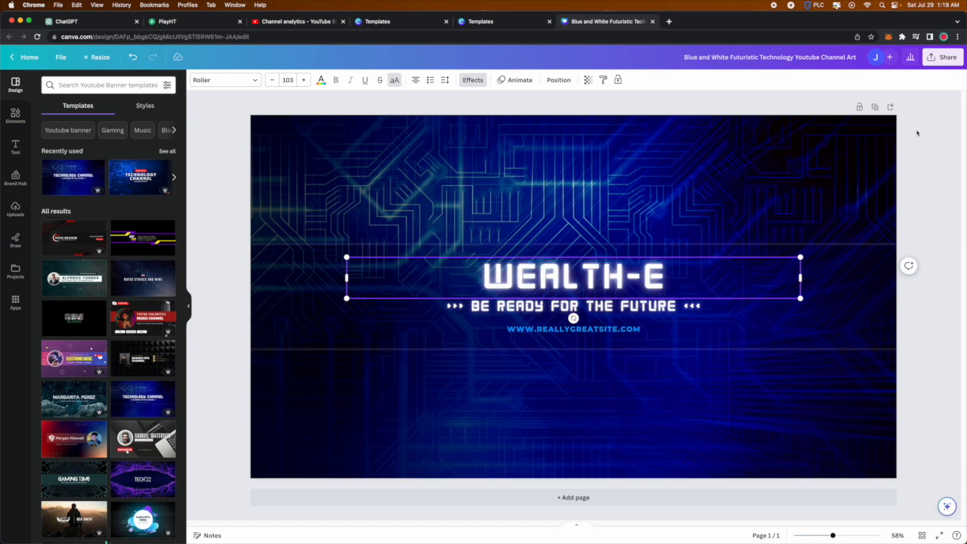
Download the banner design as a PNG at 2,560 × 1,440 px.
{"action": "left_click", "coordinate": [942, 56]}
{"action": "left_click", "coordinate": [837, 278]}
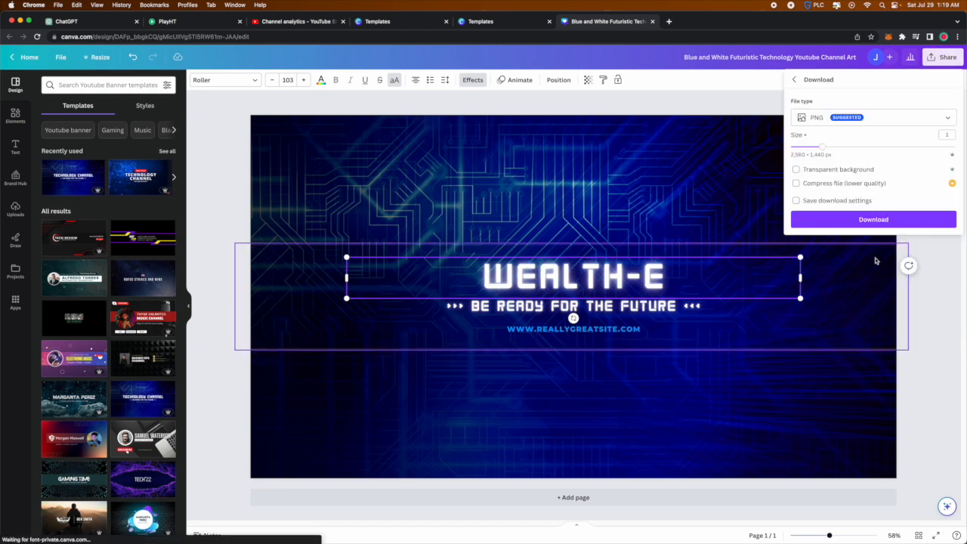
{"action": "left_click", "coordinate": [859, 218]}
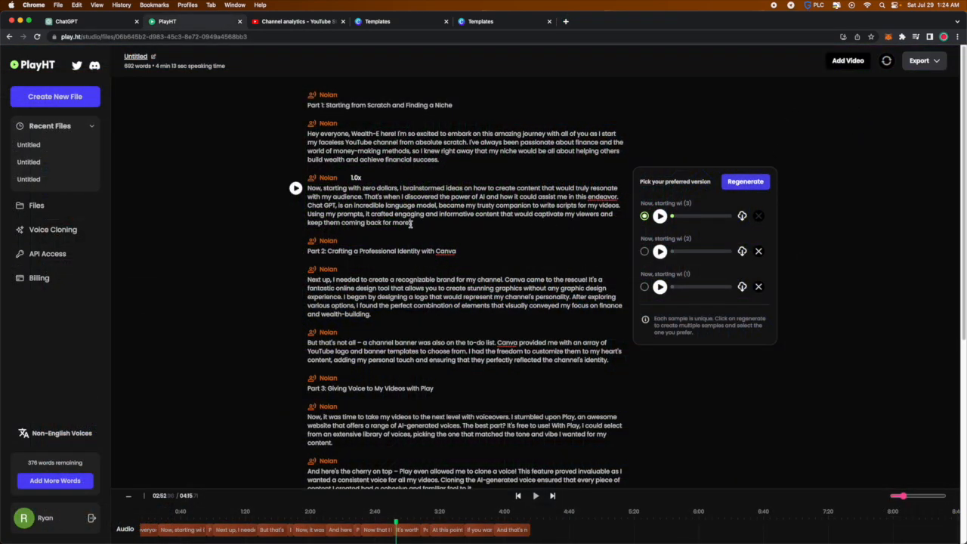
In PlayHT, browse the British male stock voices for the "Now, starting with zero dollars" paragraph without changing it, and open Voice Cloning.
{"action": "left_click", "coordinate": [322, 179]}
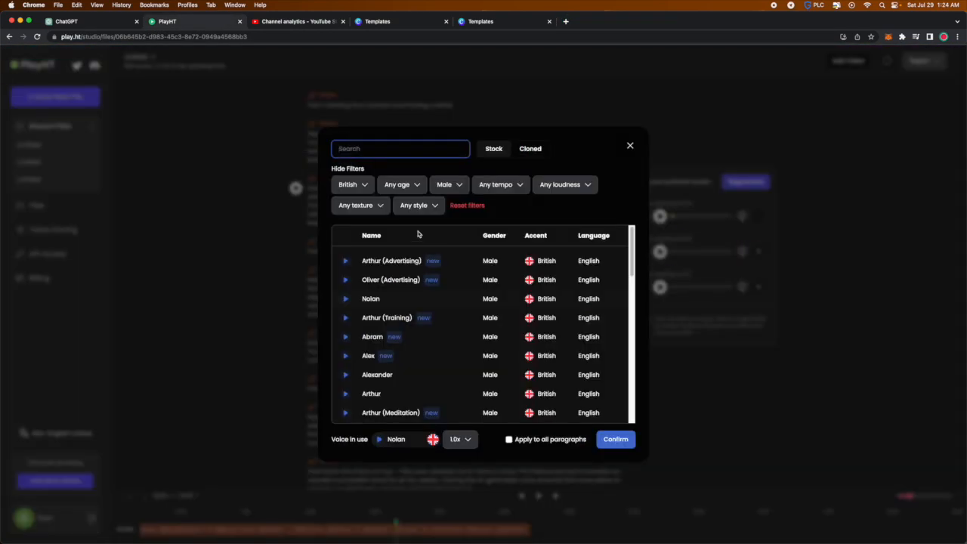
{"action": "scroll", "coordinate": [490, 329], "scroll_direction": "down", "scroll_amount": 8}
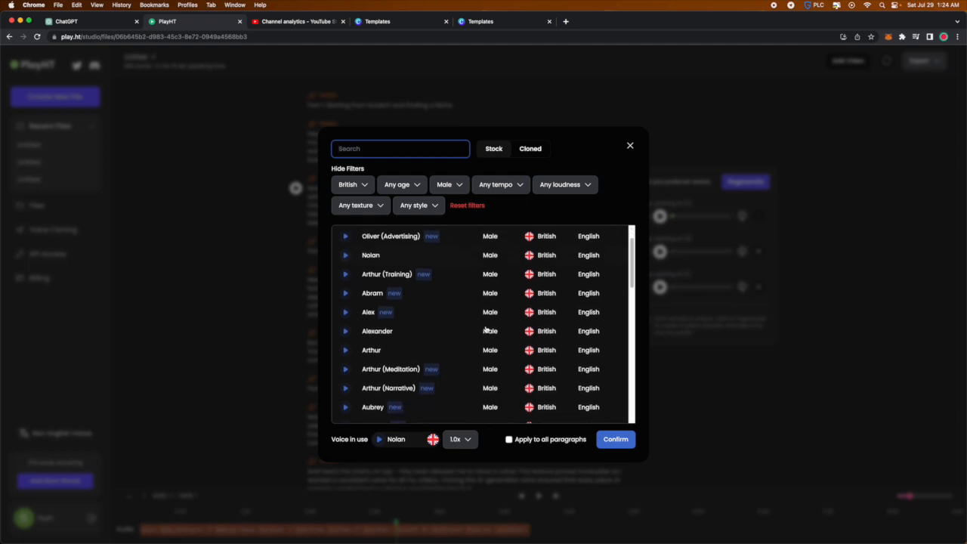
{"action": "scroll", "coordinate": [485, 330], "scroll_direction": "down", "scroll_amount": 6}
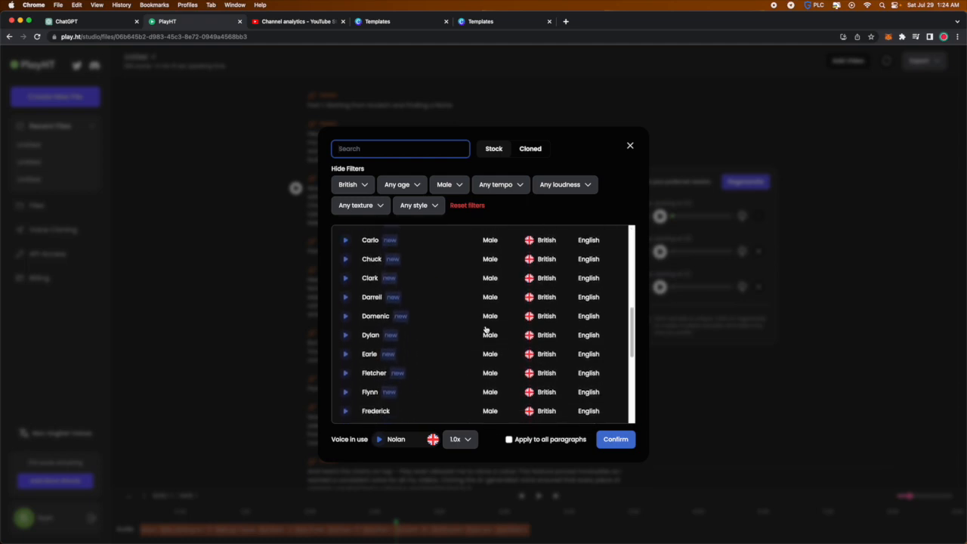
{"action": "scroll", "coordinate": [485, 329], "scroll_direction": "down", "scroll_amount": 3}
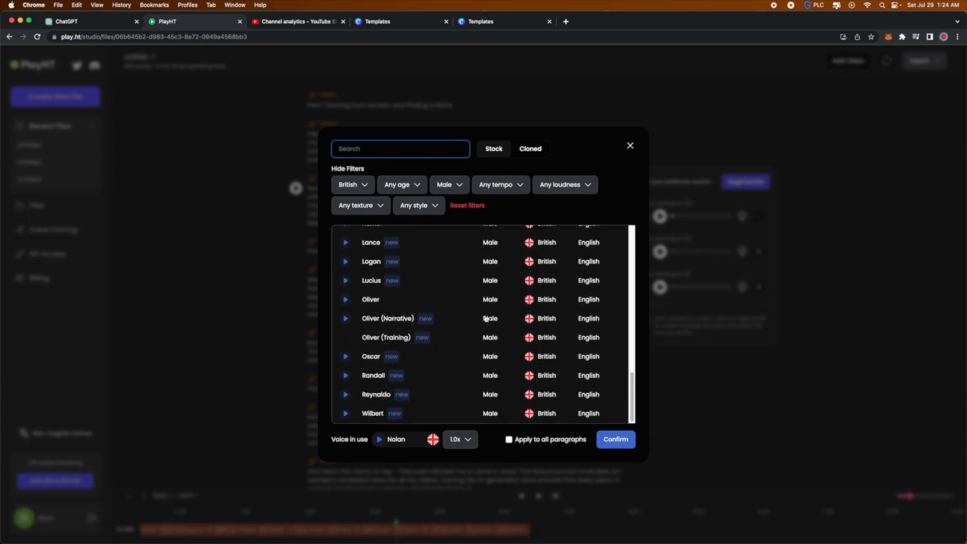
{"action": "left_click", "coordinate": [630, 146]}
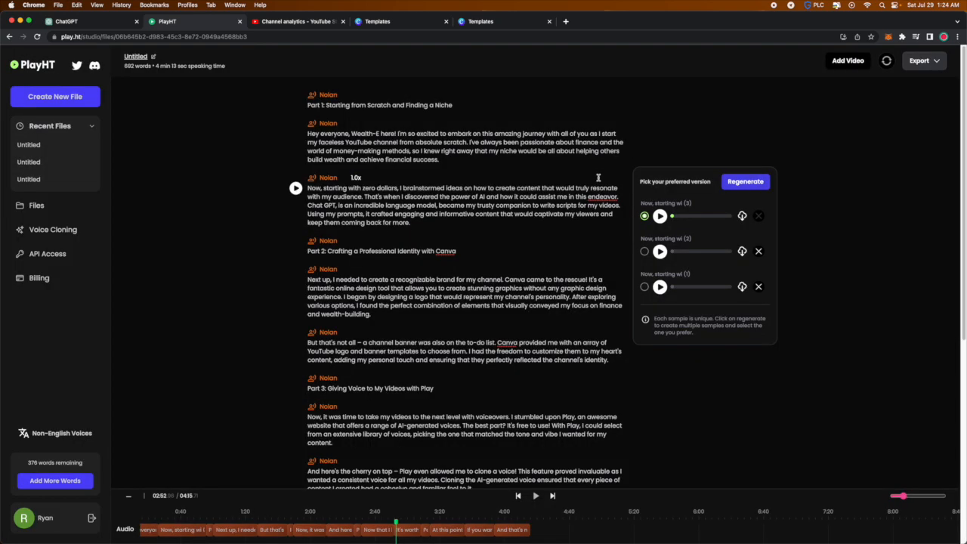
{"action": "left_click", "coordinate": [53, 229]}
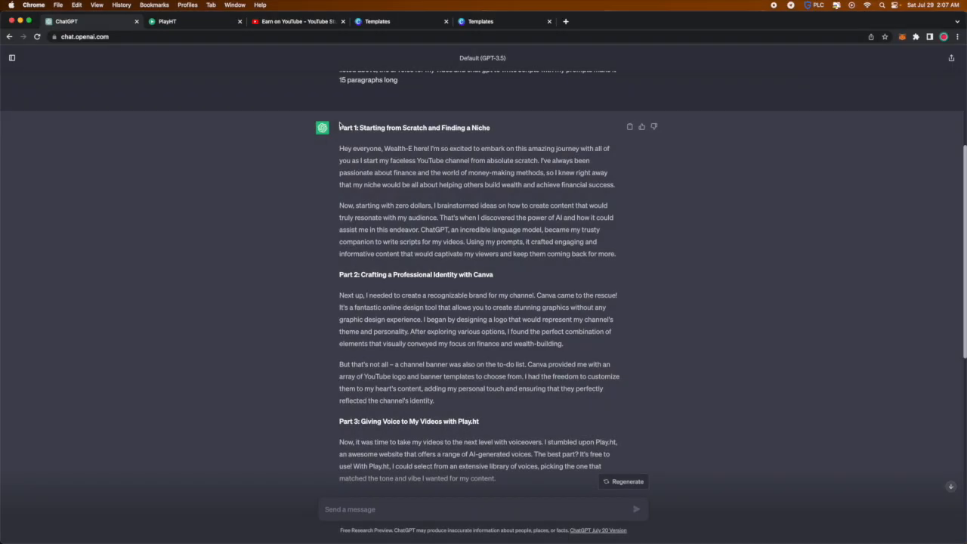
Copy the ChatGPT script from "Part 1: Starting from Scratch and Finding a Niche" onward into a new PlayHT file.
{"action": "left_click_drag", "start_coordinate": [336, 127], "coordinate": [520, 472]}
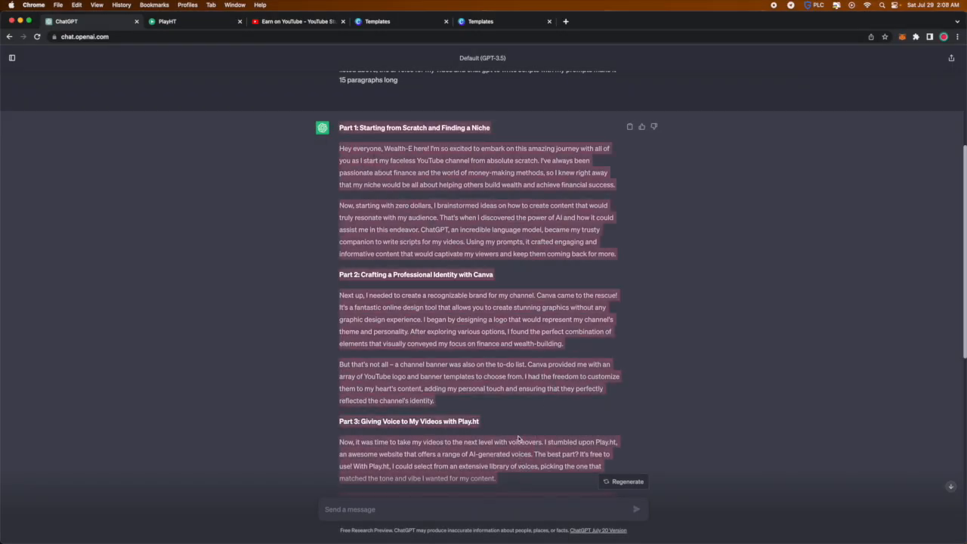
{"action": "left_click", "coordinate": [194, 24]}
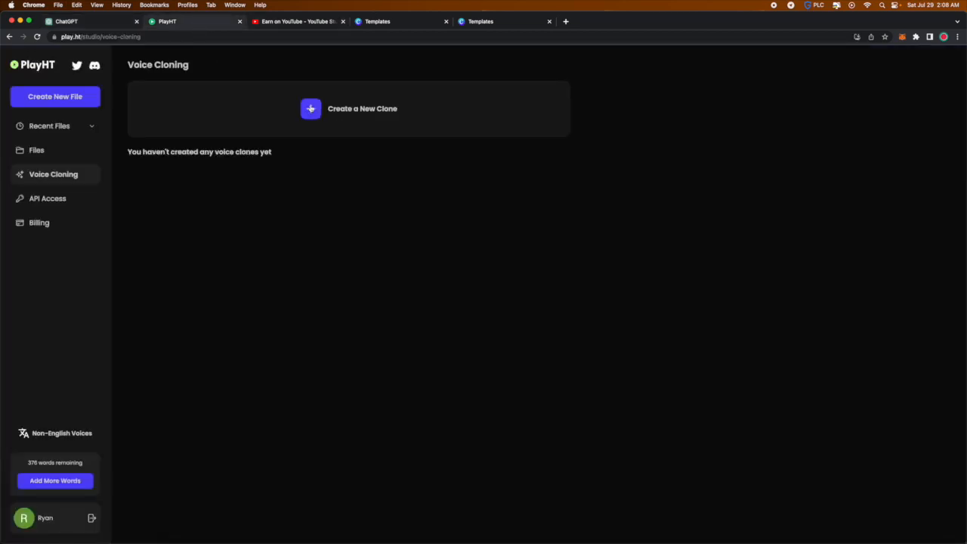
{"action": "left_click", "coordinate": [61, 96]}
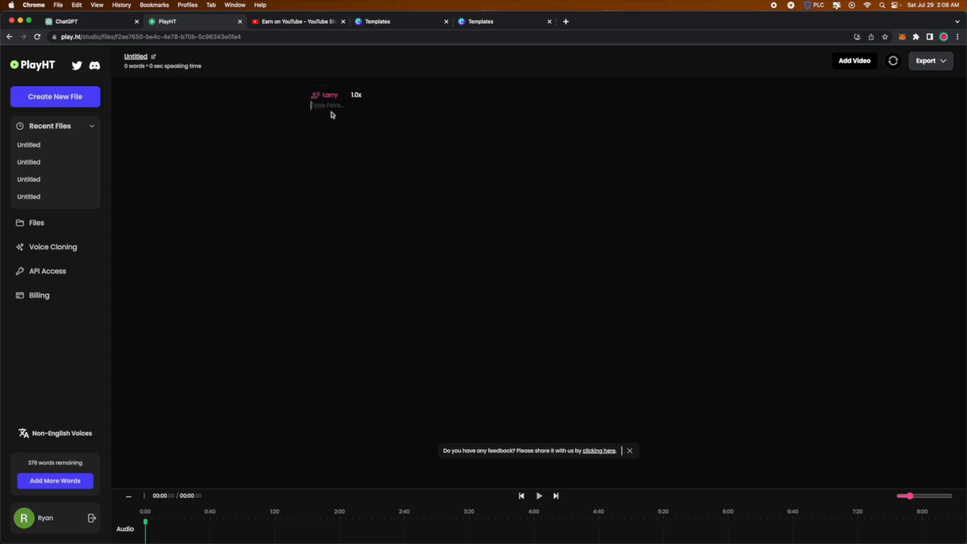
{"action": "left_click", "coordinate": [333, 120]}
{"action": "key", "text": "super+v"}
{"action": "scroll", "coordinate": [390, 176], "scroll_direction": "up", "scroll_amount": 5}
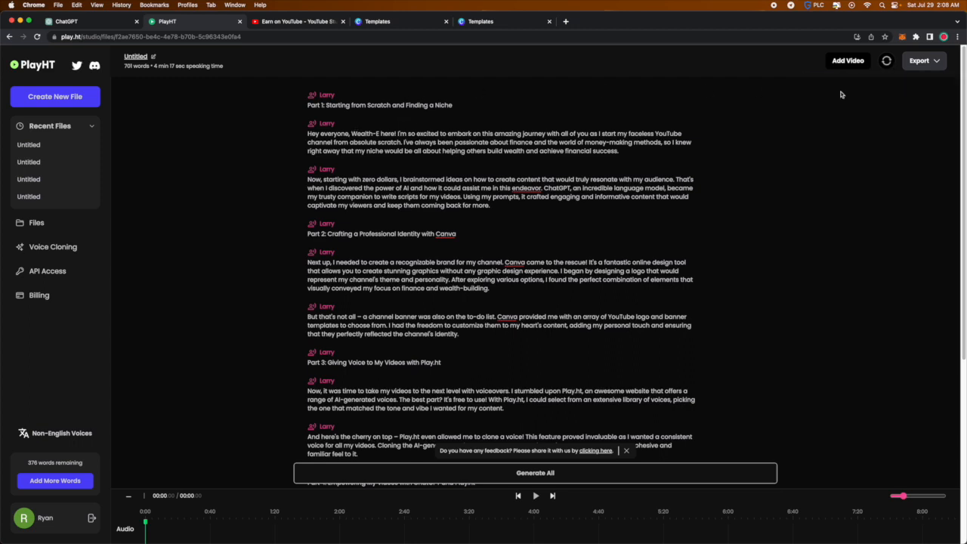
Generate the voiceover for the "Part 1: Starting from Scratch and Finding a Niche" line and open the export options.
{"action": "mouse_move", "coordinate": [295, 105]}
{"action": "left_click", "coordinate": [295, 105]}
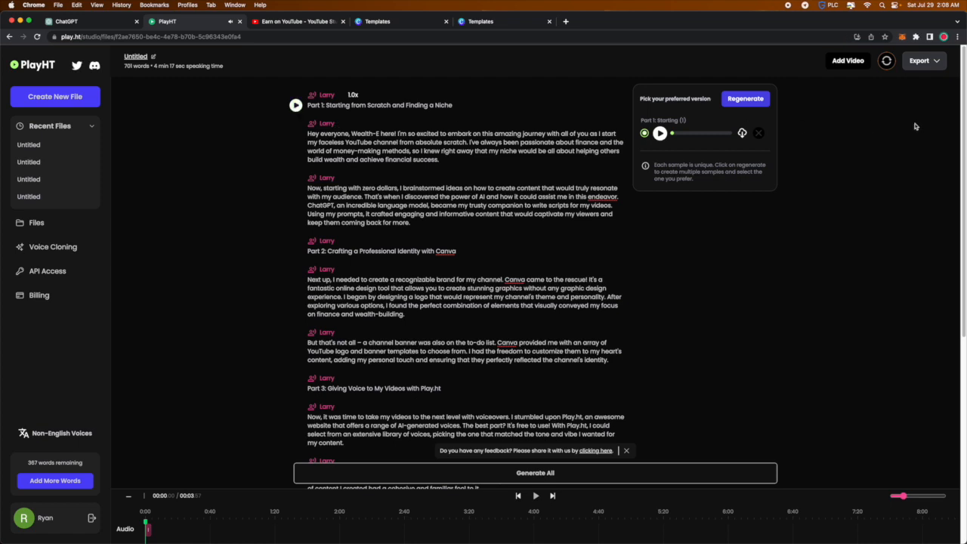
{"action": "left_click", "coordinate": [927, 66]}
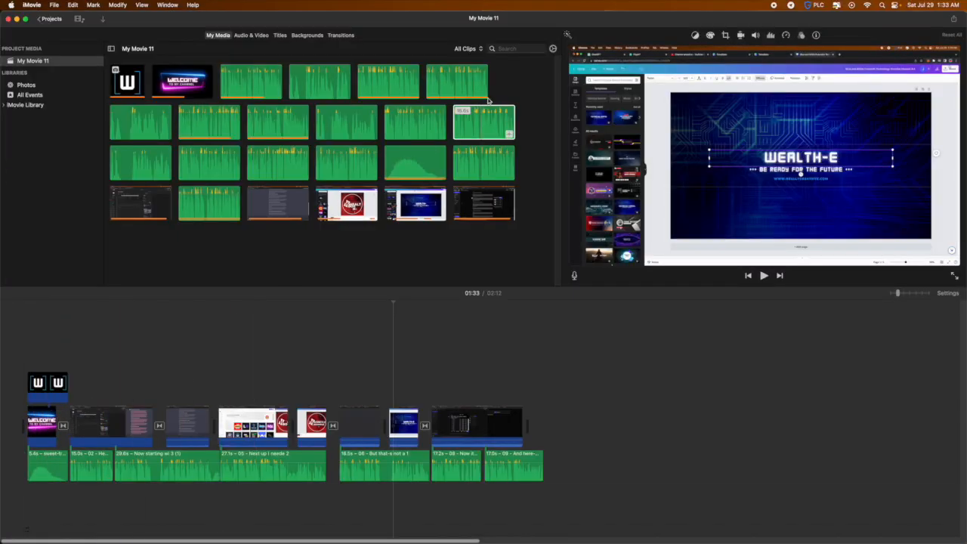
In iMovie, select the last audio clip in the second row of My Movie 11's media.
{"action": "left_click", "coordinate": [474, 121]}
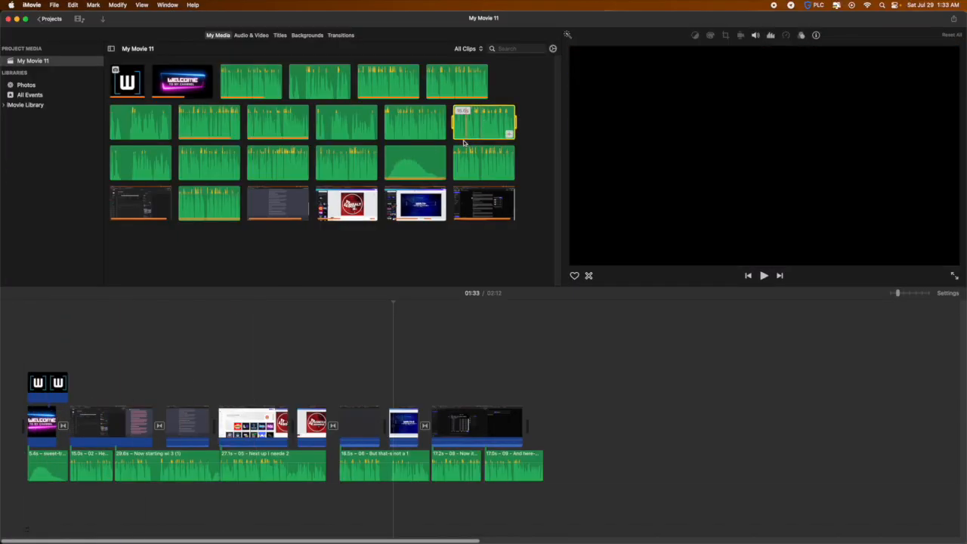
{"action": "left_click_drag", "start_coordinate": [463, 140], "coordinate": [479, 121]}
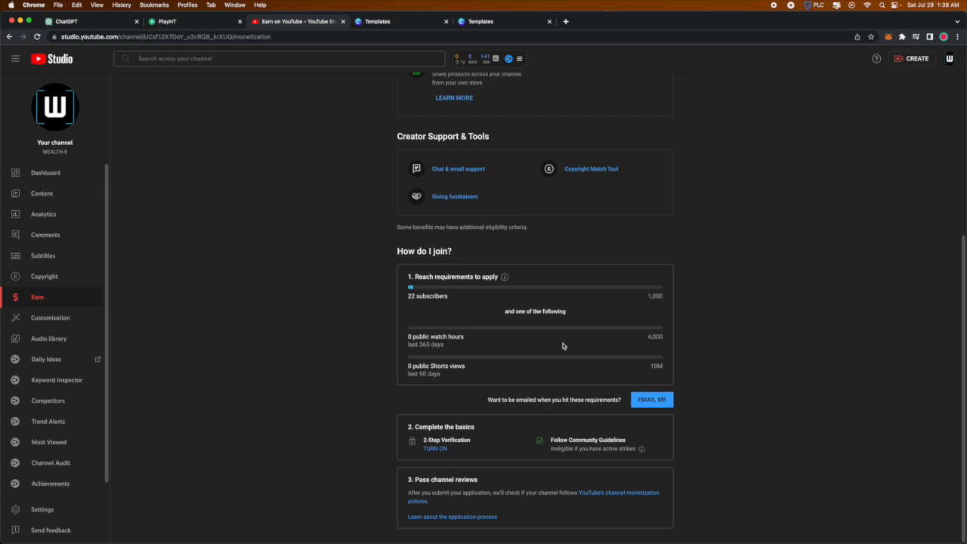
Review the ways to earn and the joining requirements of the Partner Program on YouTube Studio's Earn page.
{"action": "scroll", "coordinate": [480, 284], "scroll_direction": "up", "scroll_amount": 5}
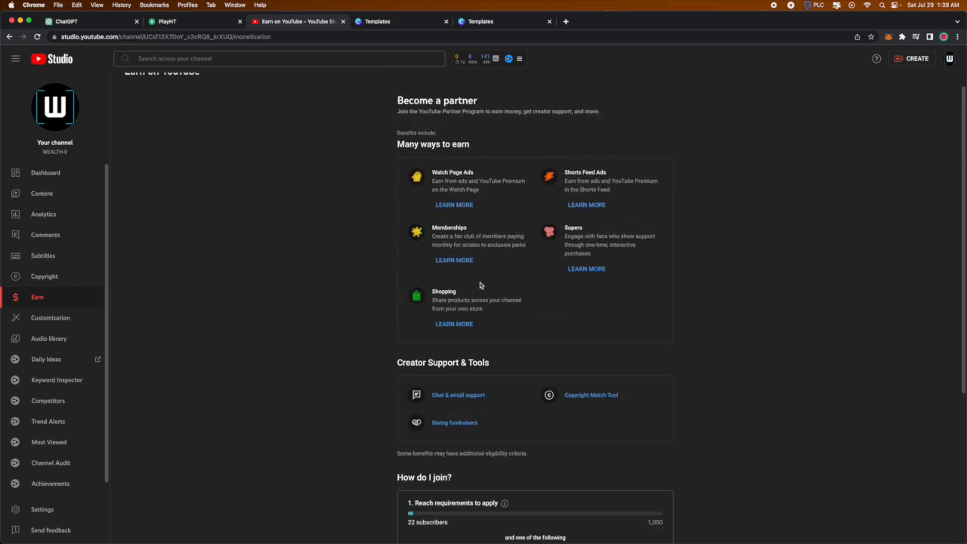
{"action": "scroll", "coordinate": [480, 283], "scroll_direction": "down", "scroll_amount": 5}
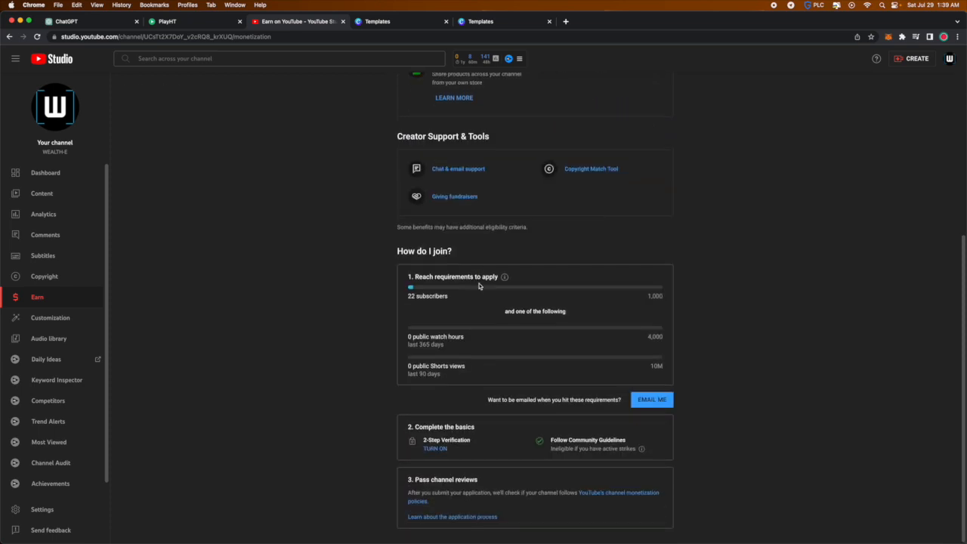